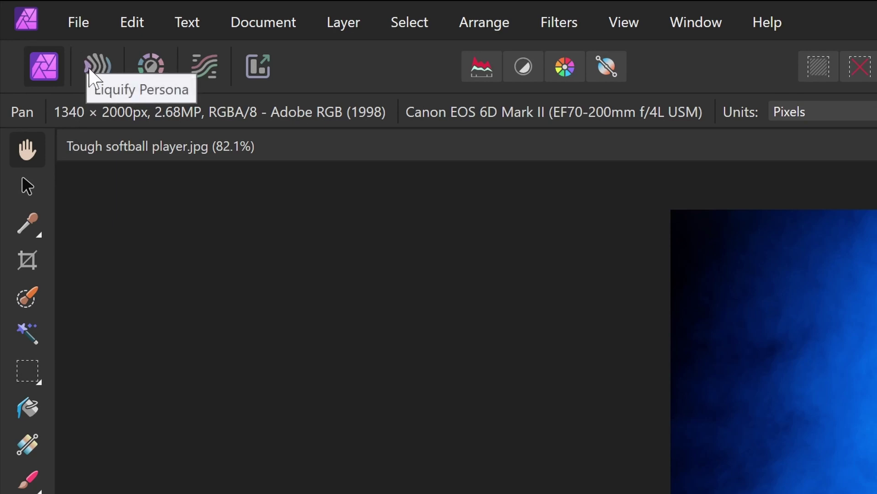
Freeze the entire softball player photo in the Liquify Persona and thaw the tops of both shoulders
{"action": "left_click", "coordinate": [103, 76]}
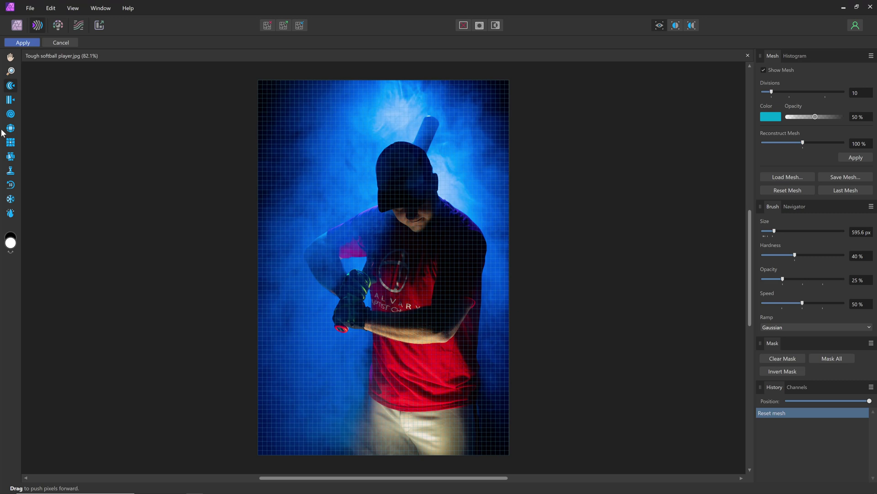
{"action": "left_click", "coordinate": [10, 199]}
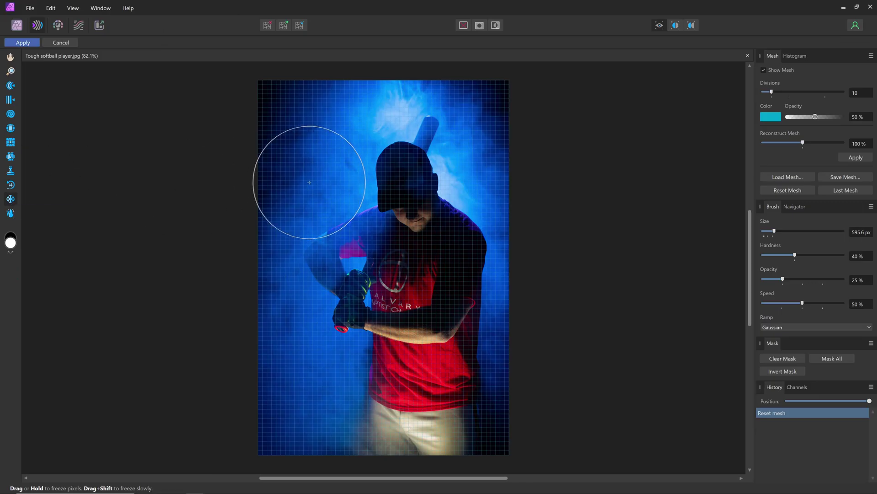
{"action": "mouse_move", "coordinate": [300, 173]}
{"action": "left_mouse_down"}
{"action": "mouse_move", "coordinate": [495, 196]}
{"action": "mouse_move", "coordinate": [265, 133]}
{"action": "mouse_move", "coordinate": [370, 276]}
{"action": "mouse_move", "coordinate": [323, 368]}
{"action": "mouse_move", "coordinate": [460, 480]}
{"action": "mouse_move", "coordinate": [523, 292]}
{"action": "mouse_move", "coordinate": [391, 120]}
{"action": "mouse_move", "coordinate": [343, 447]}
{"action": "mouse_move", "coordinate": [254, 465]}
{"action": "mouse_move", "coordinate": [528, 55]}
{"action": "mouse_move", "coordinate": [541, 326]}
{"action": "mouse_move", "coordinate": [525, 320]}
{"action": "left_mouse_up"}
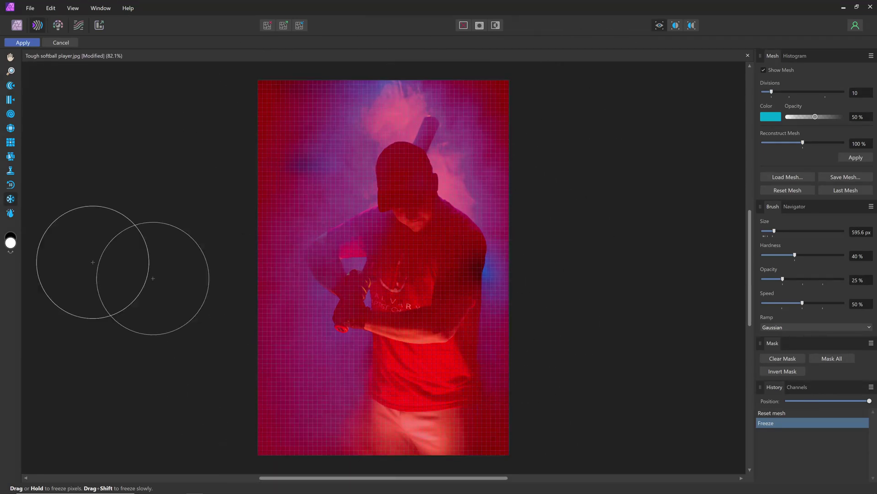
{"action": "left_click", "coordinate": [9, 213]}
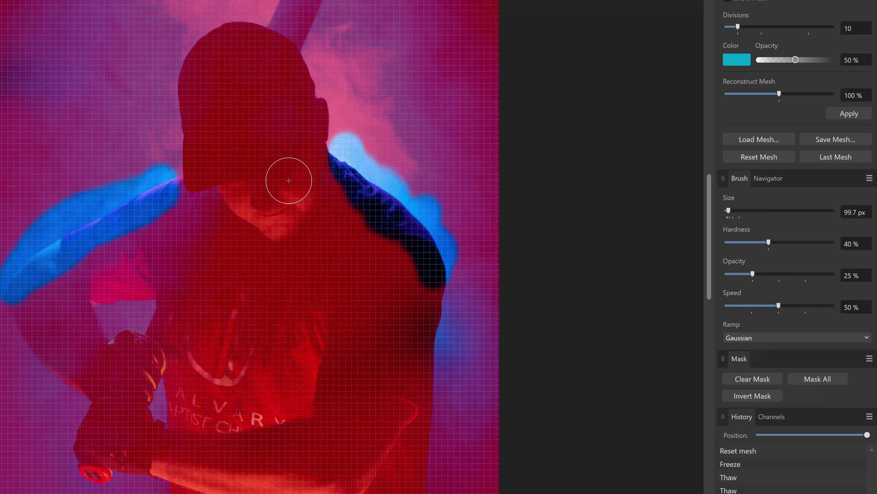
Enlarge the Pinch tool's brush to 403.2 px and bulge the thawed shoulder on the photo's right side
{"action": "key", "text": "bracketright"}
{"action": "key", "text": "bracketright"}
{"action": "key", "text": "bracketright"}
{"action": "key", "text": "bracketright"}
{"action": "key", "text": "bracketright"}
{"action": "key", "text": "bracketright"}
{"action": "key", "text": "bracketright"}
{"action": "key", "text": "bracketright"}
{"action": "key", "text": "bracketright"}
{"action": "key", "text": "bracketright"}
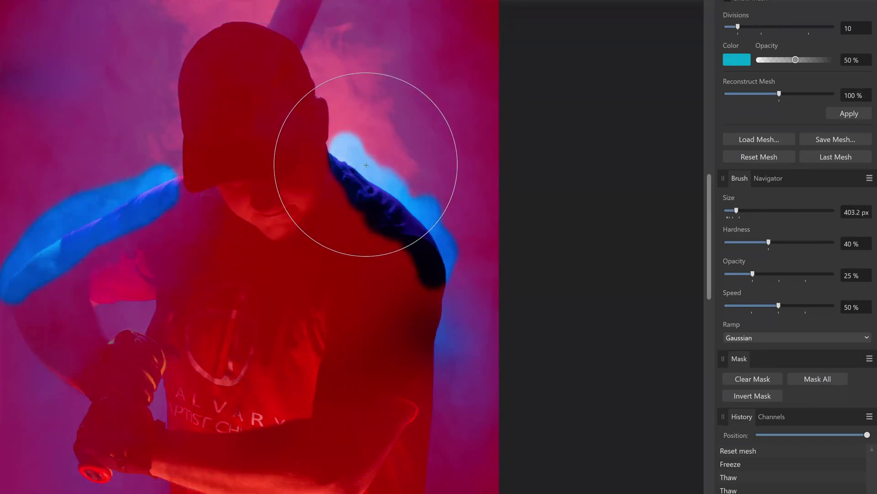
{"action": "mouse_move", "coordinate": [367, 164]}
{"action": "left_mouse_down"}
{"action": "mouse_move", "coordinate": [353, 197]}
{"action": "mouse_move", "coordinate": [407, 222]}
{"action": "mouse_move", "coordinate": [408, 248]}
{"action": "mouse_move", "coordinate": [420, 255]}
{"action": "left_mouse_up"}
Try bulging the shoulder on the photo's right side at 100% brush opacity, and undo the stroke
{"action": "key", "text": "i"}
{"action": "mouse_move", "coordinate": [753, 273]}
{"action": "left_mouse_down"}
{"action": "mouse_move", "coordinate": [773, 273]}
{"action": "mouse_move", "coordinate": [758, 273]}
{"action": "left_mouse_up"}
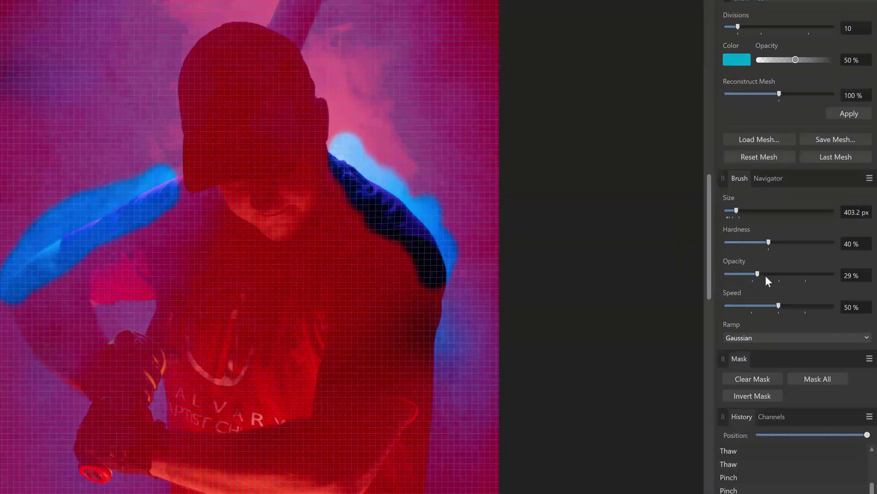
{"action": "left_click_drag", "start_coordinate": [828, 276], "coordinate": [833, 274]}
{"action": "left_click", "coordinate": [361, 172]}
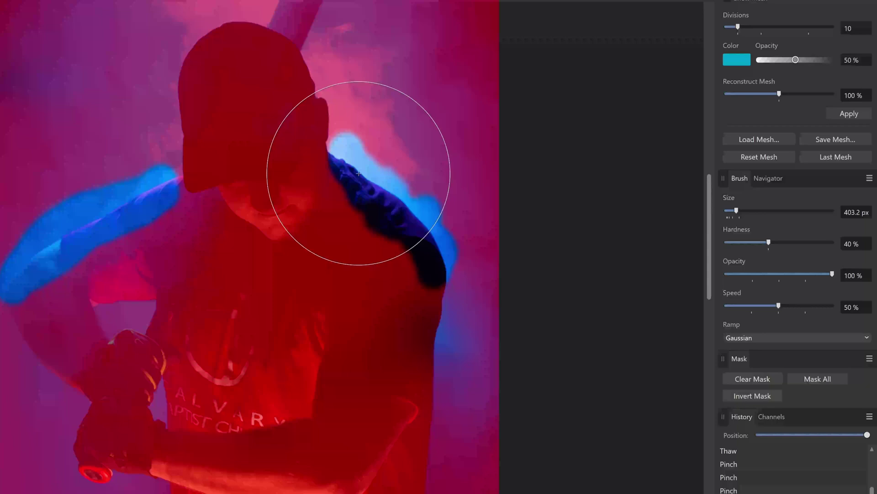
{"action": "key", "text": "ctrl+z"}
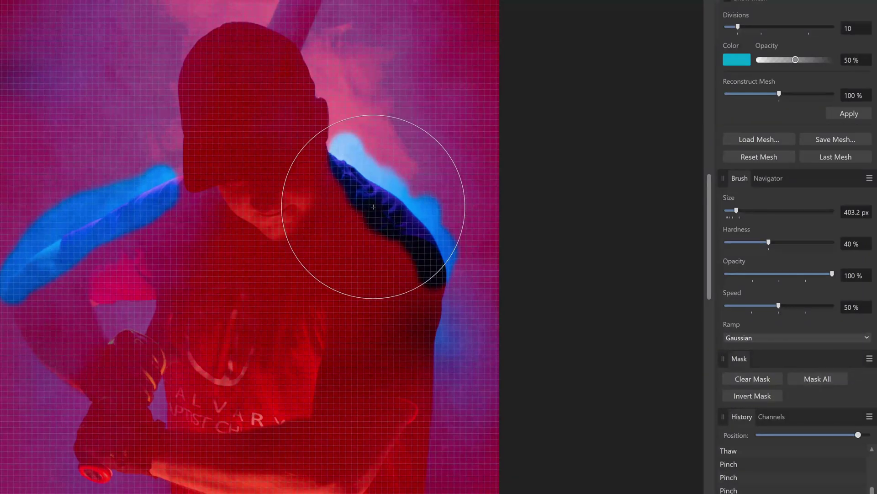
Set the brush opacity to 43% and bulge the thawed areas of both shoulders
{"action": "left_click", "coordinate": [773, 273]}
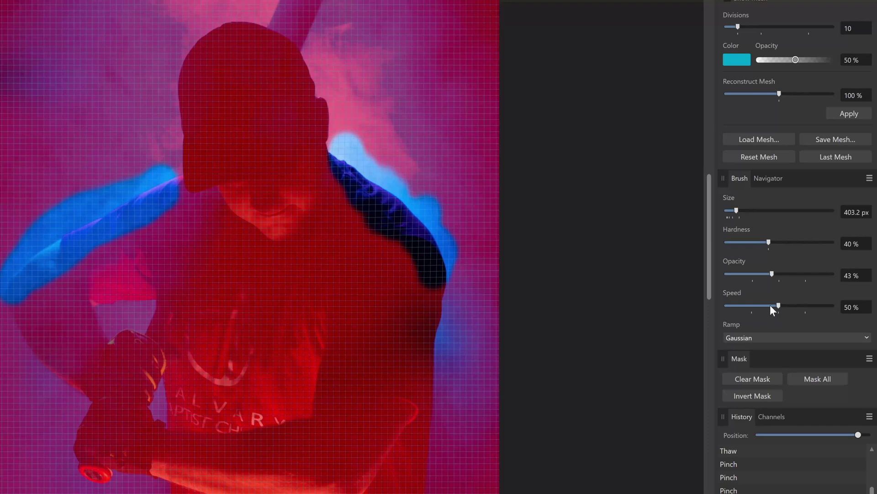
{"action": "left_click", "coordinate": [341, 195]}
{"action": "left_click", "coordinate": [378, 223]}
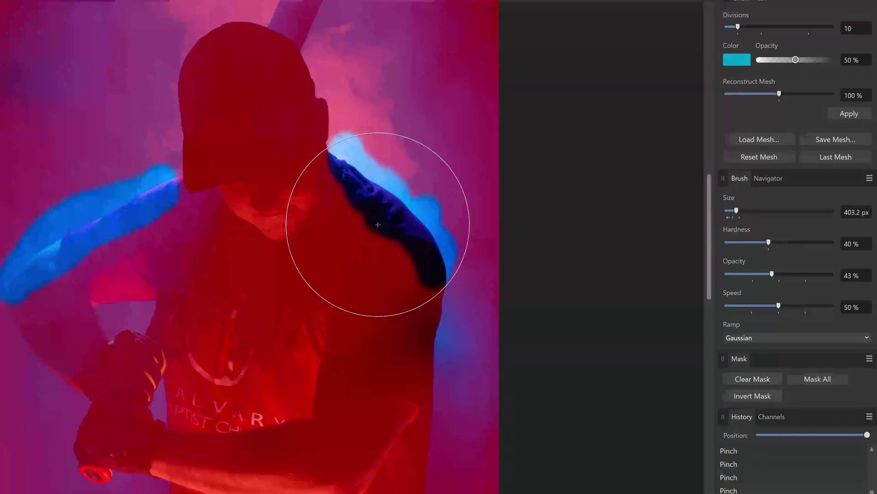
{"action": "mouse_move", "coordinate": [401, 250]}
{"action": "left_mouse_down"}
{"action": "mouse_move", "coordinate": [428, 273]}
{"action": "mouse_move", "coordinate": [403, 234]}
{"action": "mouse_move", "coordinate": [338, 180]}
{"action": "mouse_move", "coordinate": [339, 169]}
{"action": "mouse_move", "coordinate": [350, 191]}
{"action": "mouse_move", "coordinate": [394, 223]}
{"action": "mouse_move", "coordinate": [417, 256]}
{"action": "left_mouse_up"}
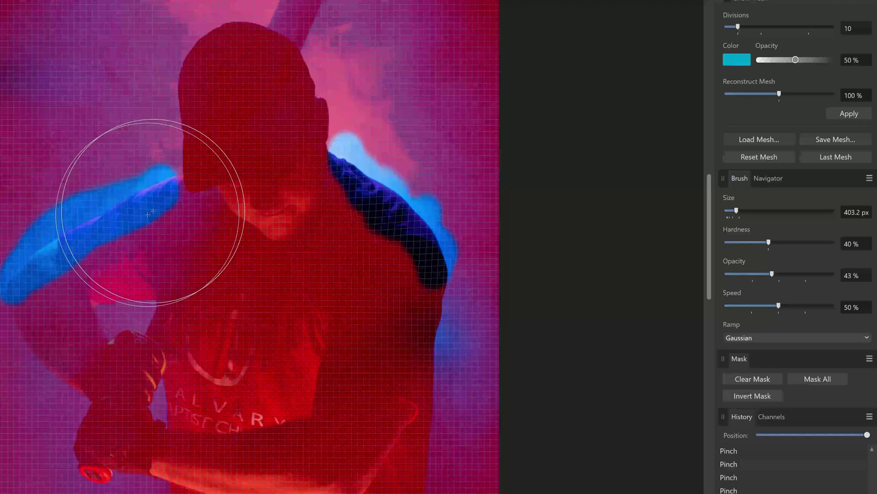
{"action": "mouse_move", "coordinate": [172, 195]}
{"action": "left_mouse_down"}
{"action": "mouse_move", "coordinate": [141, 179]}
{"action": "mouse_move", "coordinate": [146, 200]}
{"action": "mouse_move", "coordinate": [141, 183]}
{"action": "mouse_move", "coordinate": [122, 234]}
{"action": "mouse_move", "coordinate": [92, 245]}
{"action": "mouse_move", "coordinate": [82, 239]}
{"action": "mouse_move", "coordinate": [23, 283]}
{"action": "left_mouse_up"}
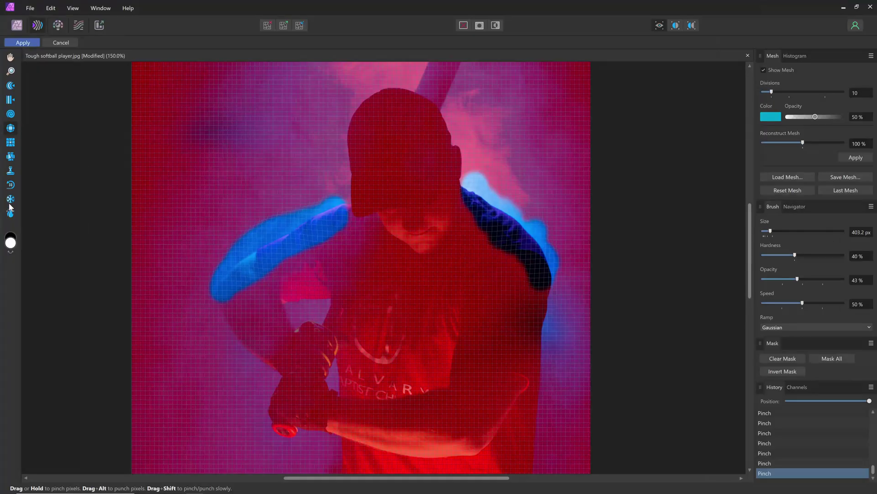
Refreeze the thawed areas on both reshaped shoulders
{"action": "left_click", "coordinate": [10, 199]}
{"action": "mouse_move", "coordinate": [24, 265]}
{"action": "left_mouse_down"}
{"action": "mouse_move", "coordinate": [120, 204]}
{"action": "mouse_move", "coordinate": [487, 277]}
{"action": "left_mouse_up"}
{"action": "mouse_move", "coordinate": [581, 281]}
{"action": "left_mouse_down"}
{"action": "mouse_move", "coordinate": [514, 224]}
{"action": "mouse_move", "coordinate": [533, 270]}
{"action": "mouse_move", "coordinate": [463, 270]}
{"action": "left_mouse_up"}
Thaw the outer edge of the forearm on the photo's left side with a brush reduced to 66 px
{"action": "left_click", "coordinate": [10, 214]}
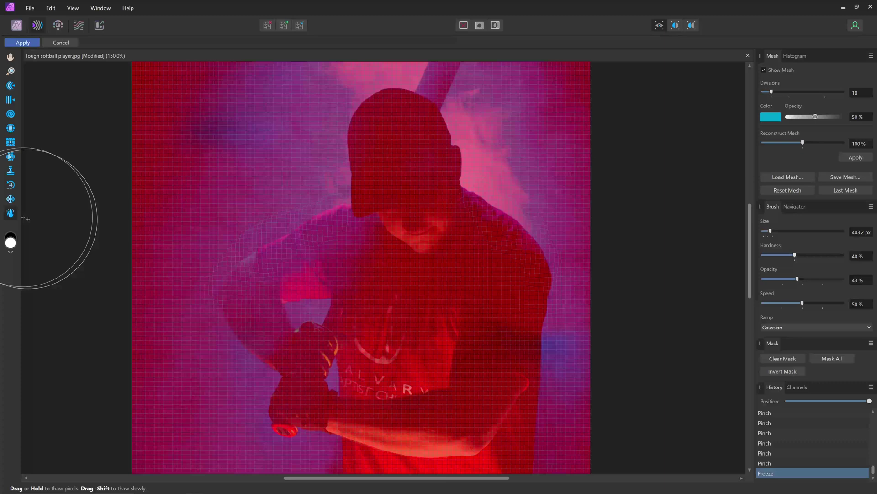
{"action": "key", "text": "bracketleft"}
{"action": "key", "text": "bracketleft"}
{"action": "key", "text": "bracketleft"}
{"action": "key", "text": "bracketleft"}
{"action": "key", "text": "bracketleft"}
{"action": "key", "text": "bracketleft"}
{"action": "key", "text": "bracketleft"}
{"action": "key", "text": "bracketleft"}
{"action": "key", "text": "bracketleft"}
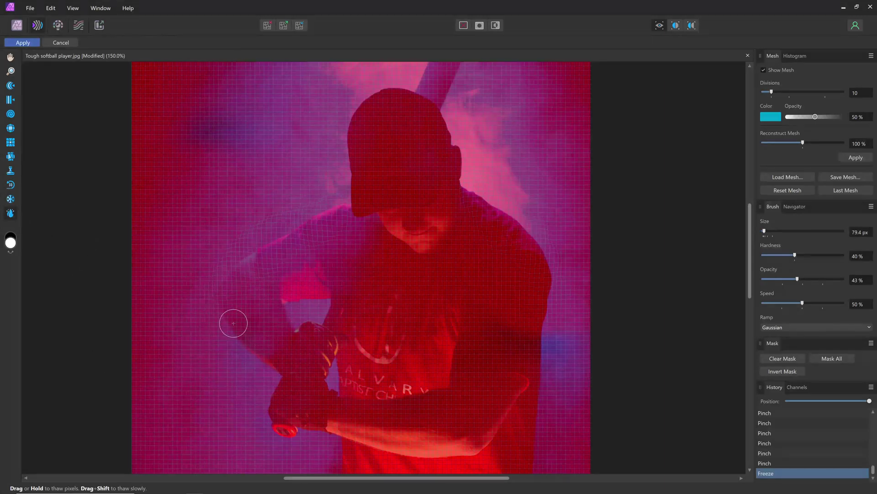
{"action": "left_click_drag", "start_coordinate": [218, 302], "coordinate": [234, 335]}
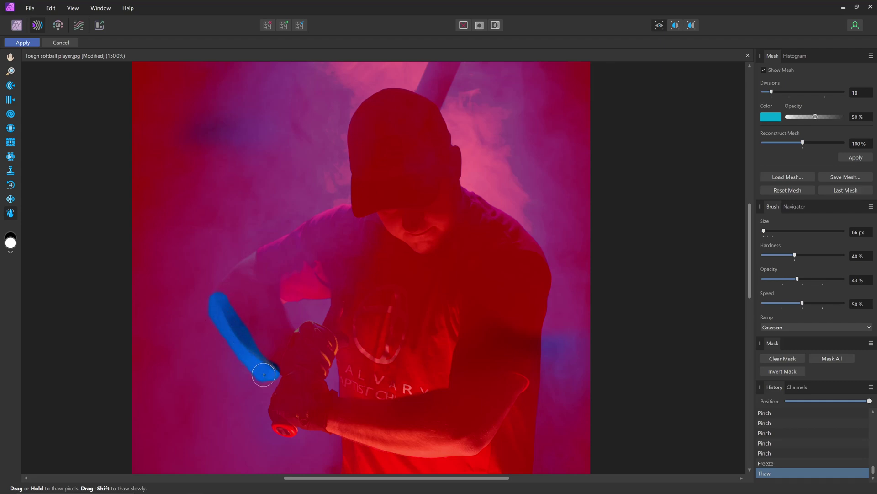
{"action": "left_click_drag", "start_coordinate": [267, 376], "coordinate": [271, 378]}
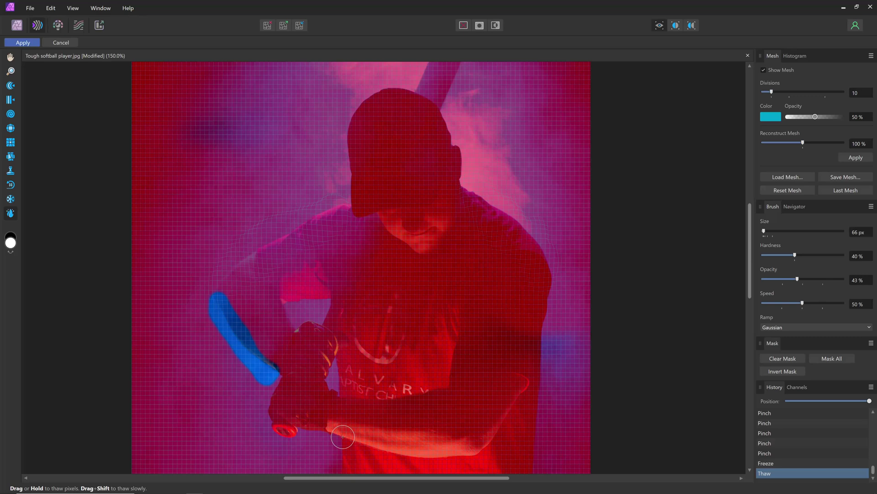
Thaw the underside of the other forearm, from the wrist to near the elbow
{"action": "mouse_move", "coordinate": [343, 437]}
{"action": "left_mouse_down"}
{"action": "mouse_move", "coordinate": [413, 450]}
{"action": "mouse_move", "coordinate": [348, 439]}
{"action": "mouse_move", "coordinate": [387, 451]}
{"action": "mouse_move", "coordinate": [465, 448]}
{"action": "left_mouse_up"}
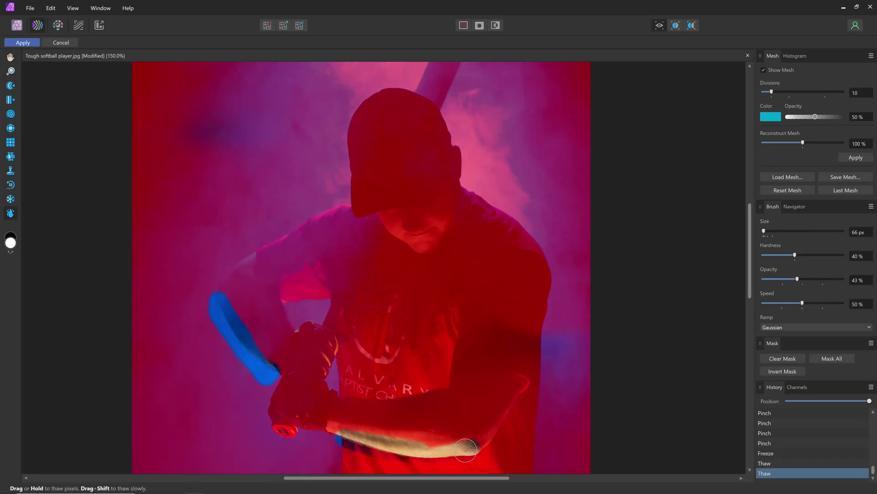
{"action": "left_click_drag", "start_coordinate": [383, 440], "coordinate": [445, 439]}
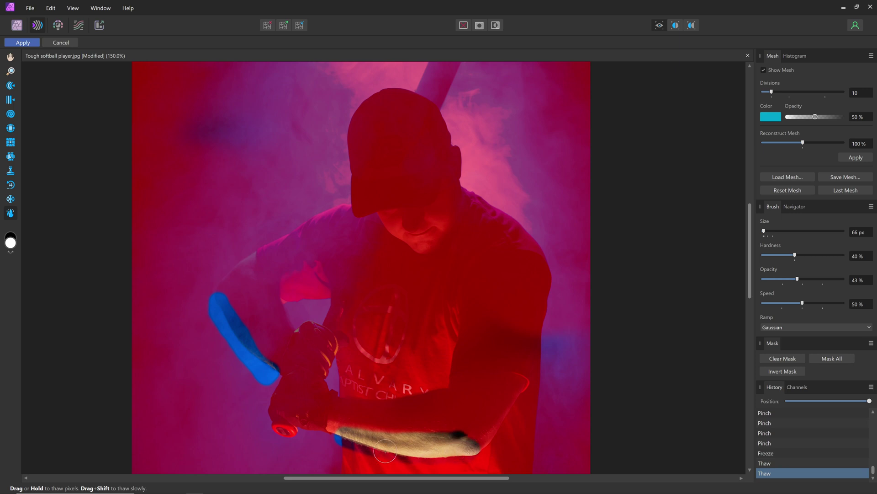
{"action": "left_click_drag", "start_coordinate": [347, 439], "coordinate": [347, 440]}
Bulge the thawed forearm on the photo's left side using the Pinch tool with a 306.8 px brush
{"action": "left_click", "coordinate": [11, 128]}
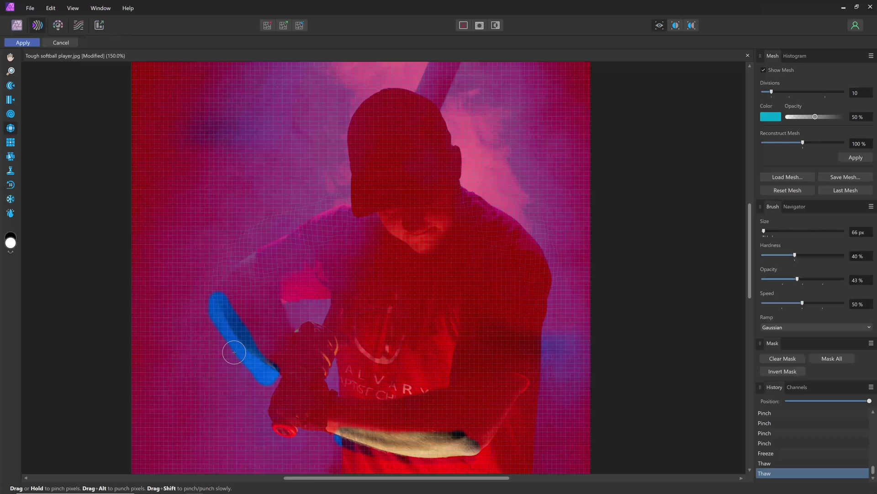
{"action": "key", "text": "bracketright"}
{"action": "key", "text": "bracketright"}
{"action": "key", "text": "bracketright"}
{"action": "key", "text": "bracketright"}
{"action": "key", "text": "bracketright"}
{"action": "key", "text": "bracketright"}
{"action": "key", "text": "bracketright"}
{"action": "key", "text": "bracketright"}
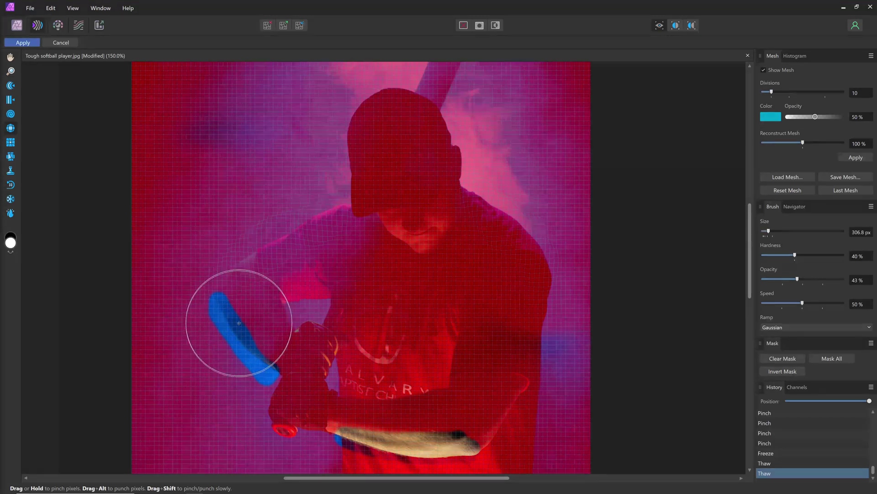
{"action": "left_click", "coordinate": [210, 315]}
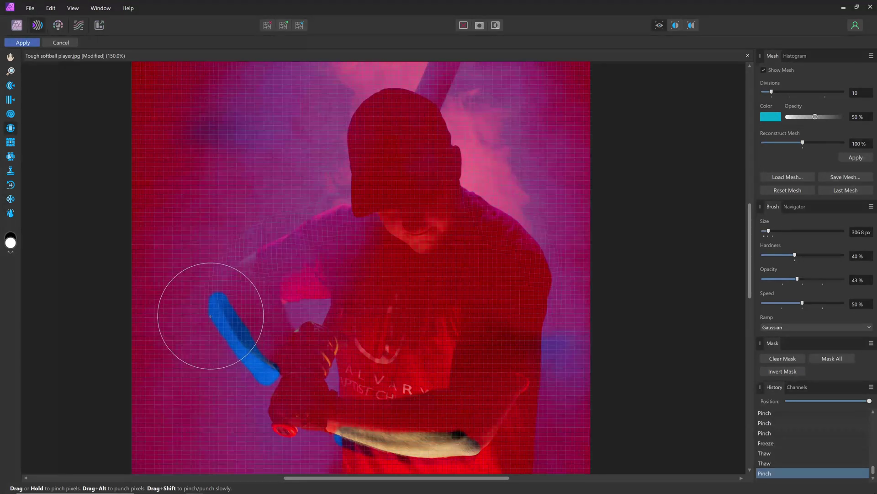
{"action": "left_click", "coordinate": [227, 312]}
{"action": "left_click", "coordinate": [234, 310]}
{"action": "mouse_move", "coordinate": [235, 304]}
{"action": "left_mouse_down"}
{"action": "mouse_move", "coordinate": [246, 338]}
{"action": "mouse_move", "coordinate": [268, 339]}
{"action": "mouse_move", "coordinate": [229, 308]}
{"action": "mouse_move", "coordinate": [239, 294]}
{"action": "mouse_move", "coordinate": [244, 317]}
{"action": "left_mouse_up"}
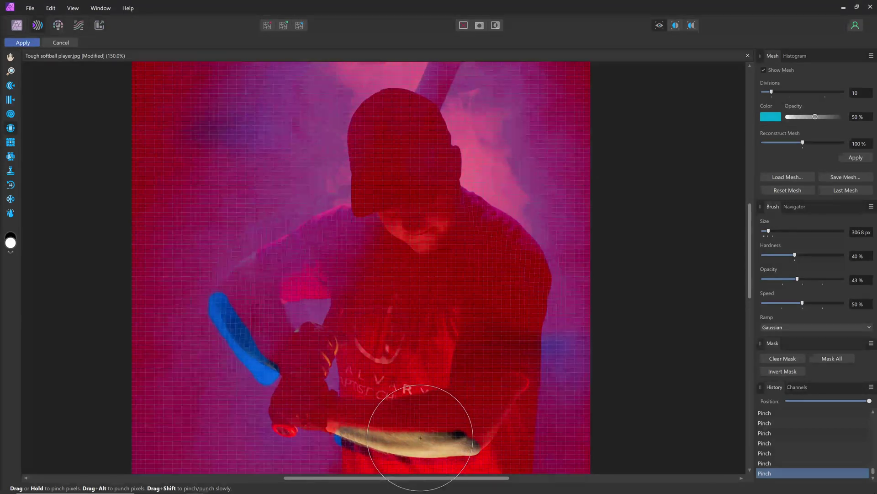
Bulge the thawed underside of the other forearm and refreeze both forearms
{"action": "left_click", "coordinate": [452, 440]}
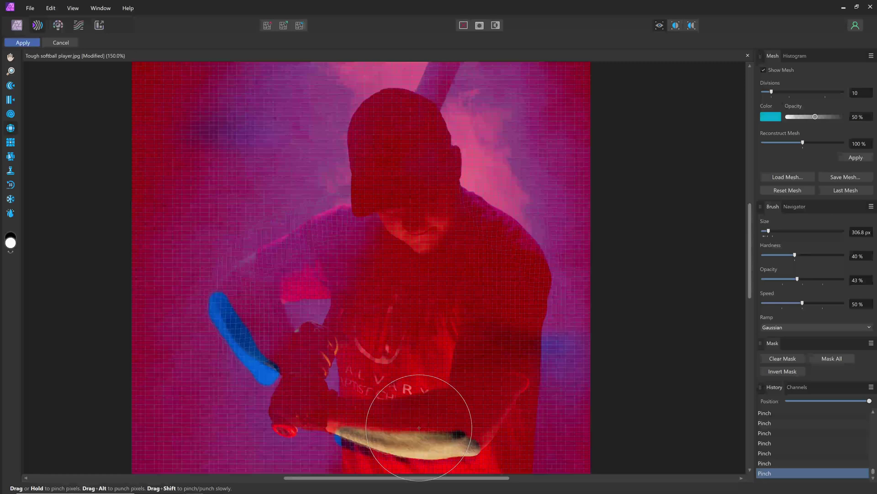
{"action": "mouse_move", "coordinate": [418, 427]}
{"action": "left_mouse_down"}
{"action": "mouse_move", "coordinate": [363, 411]}
{"action": "mouse_move", "coordinate": [421, 402]}
{"action": "mouse_move", "coordinate": [427, 421]}
{"action": "mouse_move", "coordinate": [459, 416]}
{"action": "mouse_move", "coordinate": [420, 440]}
{"action": "mouse_move", "coordinate": [368, 431]}
{"action": "mouse_move", "coordinate": [395, 435]}
{"action": "left_mouse_up"}
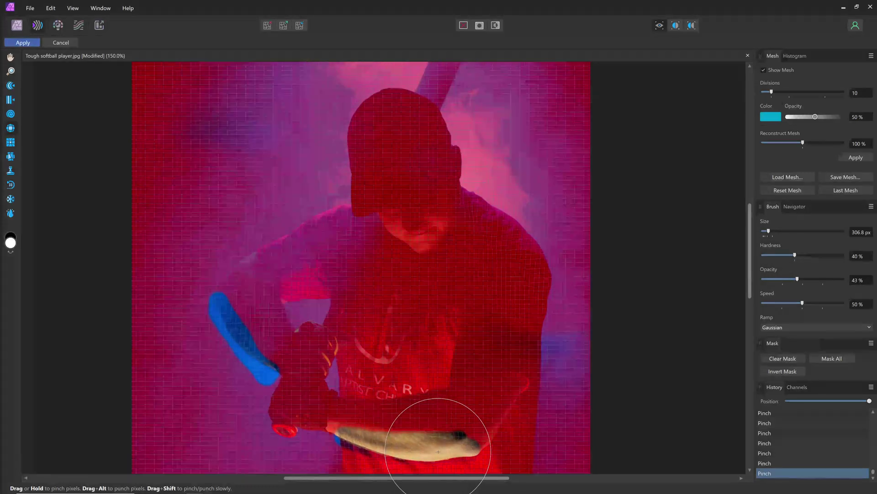
{"action": "left_click", "coordinate": [11, 199]}
{"action": "mouse_move", "coordinate": [219, 330]}
{"action": "left_mouse_down"}
{"action": "mouse_move", "coordinate": [219, 355]}
{"action": "mouse_move", "coordinate": [246, 314]}
{"action": "mouse_move", "coordinate": [273, 378]}
{"action": "mouse_move", "coordinate": [297, 401]}
{"action": "mouse_move", "coordinate": [469, 440]}
{"action": "left_mouse_up"}
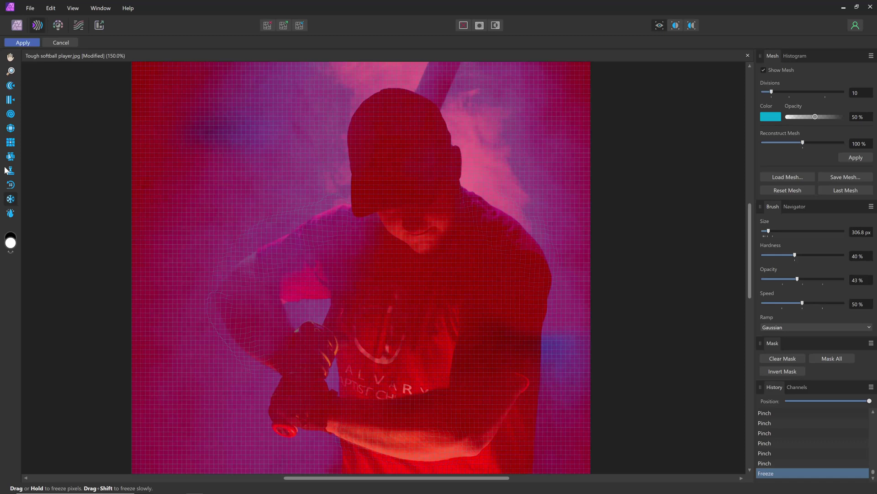
Thaw the outer edge of the arm on the photo's right side, from shoulder to elbow, with an 83.6 px brush
{"action": "left_click", "coordinate": [10, 213]}
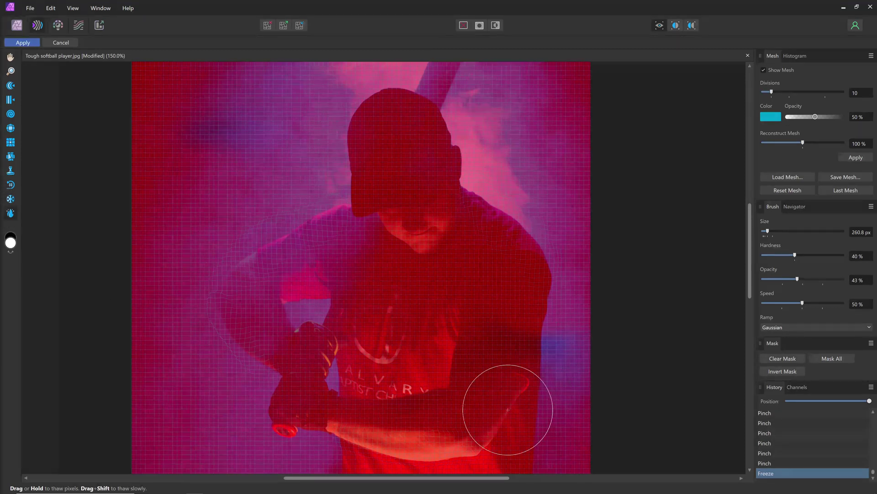
{"action": "key", "text": "bracketleft"}
{"action": "key", "text": "bracketleft"}
{"action": "key", "text": "bracketleft"}
{"action": "key", "text": "bracketleft"}
{"action": "key", "text": "bracketleft"}
{"action": "key", "text": "bracketleft"}
{"action": "key", "text": "bracketleft"}
{"action": "key", "text": "bracketleft"}
{"action": "key", "text": "bracketleft"}
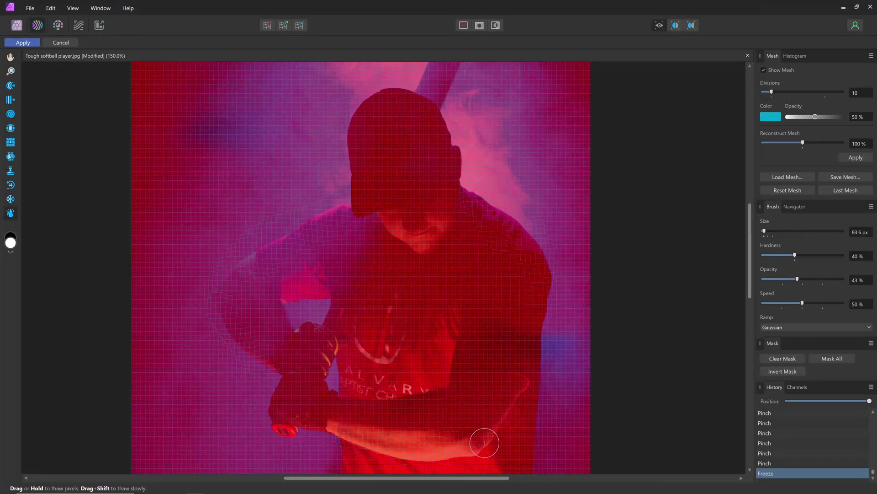
{"action": "mouse_move", "coordinate": [484, 442]}
{"action": "left_mouse_down"}
{"action": "mouse_move", "coordinate": [525, 368]}
{"action": "mouse_move", "coordinate": [540, 318]}
{"action": "mouse_move", "coordinate": [543, 251]}
{"action": "mouse_move", "coordinate": [526, 235]}
{"action": "mouse_move", "coordinate": [540, 268]}
{"action": "left_mouse_up"}
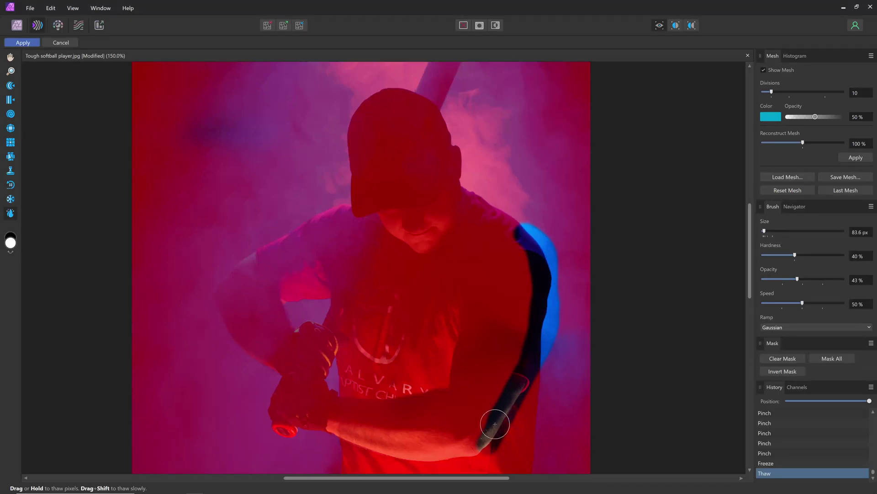
{"action": "left_click_drag", "start_coordinate": [524, 371], "coordinate": [468, 448]}
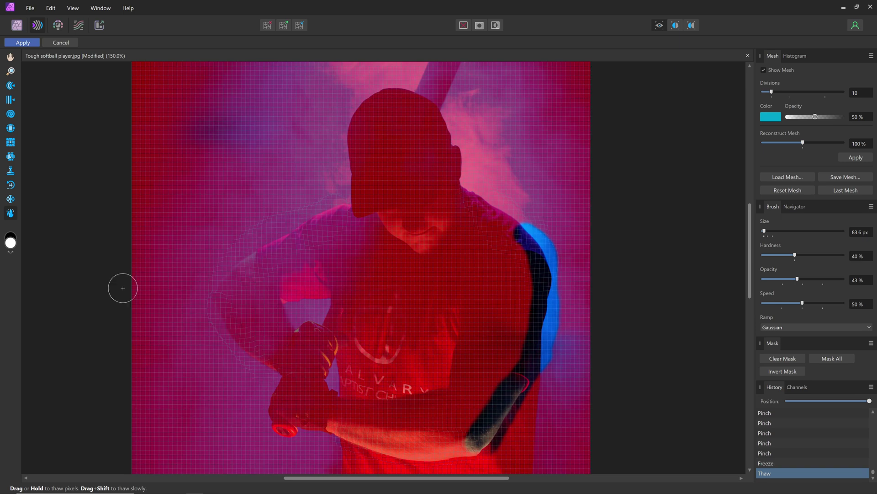
Bulge the thawed outer arm on the photo's right side using the Pinch tool with a 389 px brush
{"action": "left_click", "coordinate": [11, 128]}
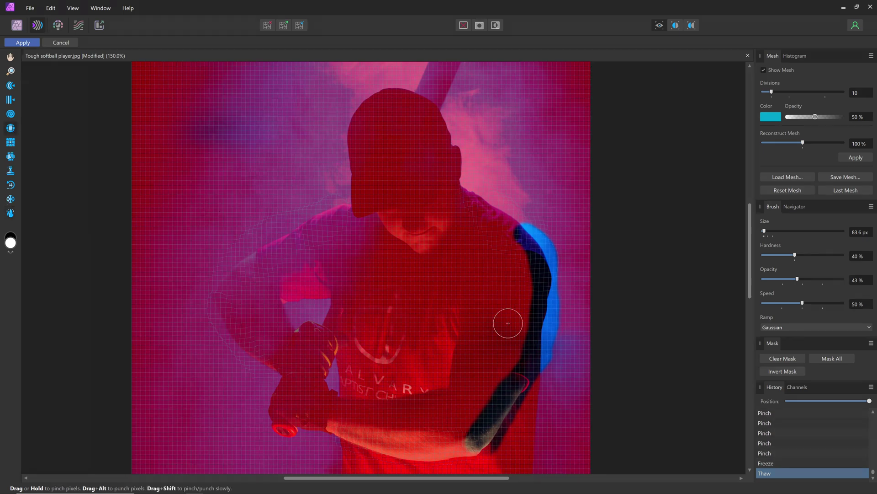
{"action": "key", "text": "]"}
{"action": "key", "text": "]"}
{"action": "key", "text": "]"}
{"action": "key", "text": "]"}
{"action": "key", "text": "]"}
{"action": "key", "text": "]"}
{"action": "key", "text": "]"}
{"action": "key", "text": "]"}
{"action": "key", "text": "]"}
{"action": "key", "text": "]"}
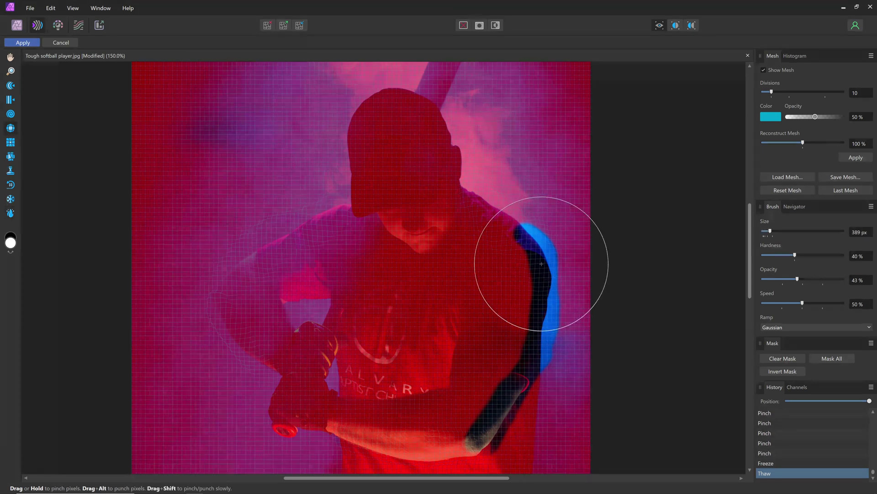
{"action": "left_click", "coordinate": [532, 251]}
{"action": "left_click", "coordinate": [541, 283]}
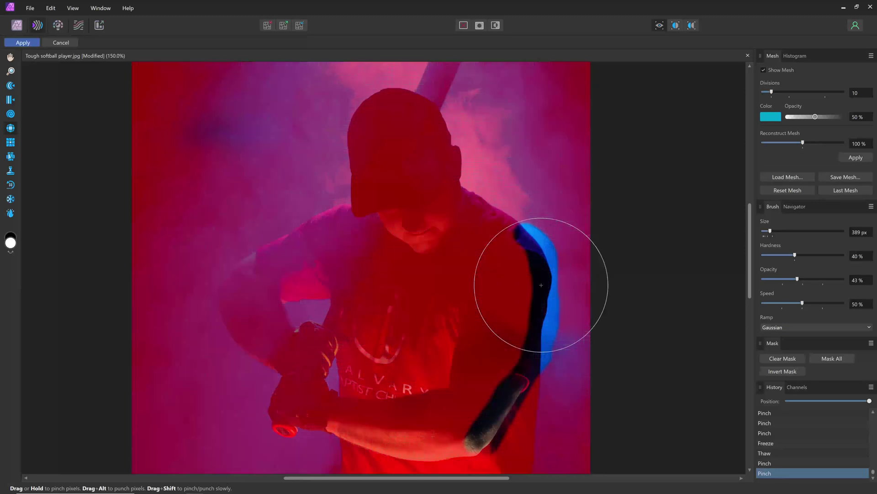
{"action": "left_click", "coordinate": [523, 254]}
{"action": "left_click", "coordinate": [529, 278]}
{"action": "left_click", "coordinate": [519, 251]}
{"action": "left_click", "coordinate": [517, 248]}
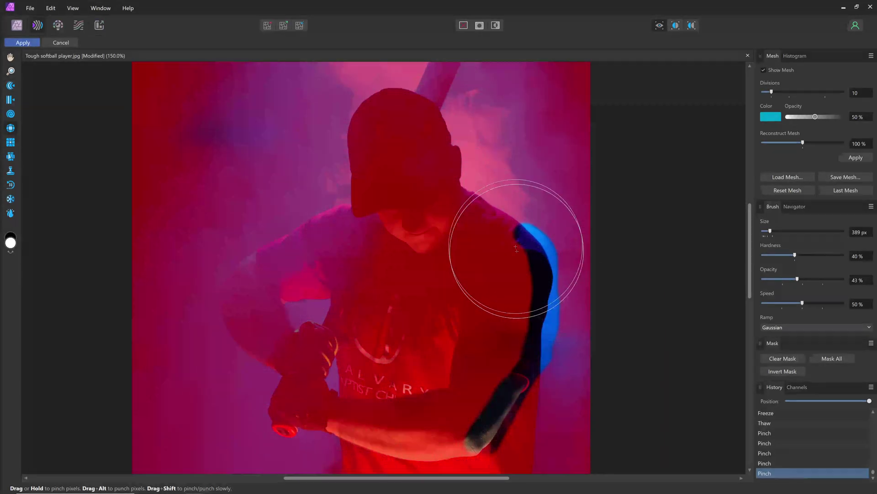
{"action": "left_click", "coordinate": [535, 309]}
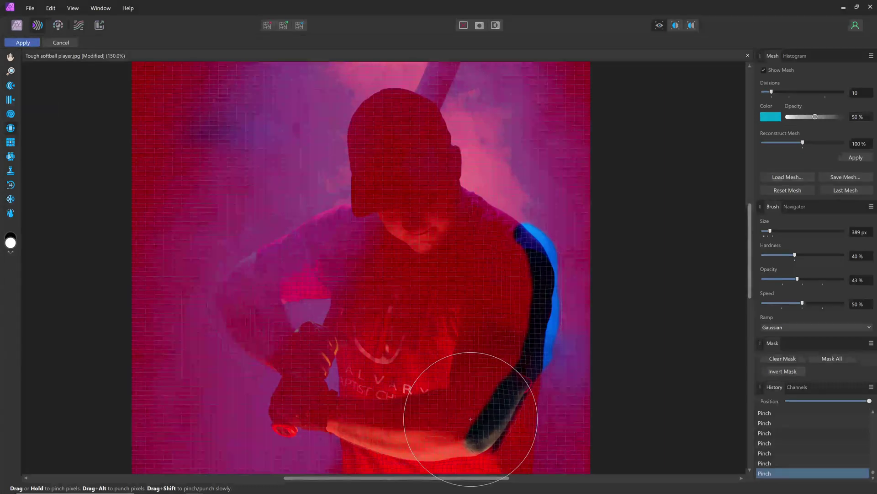
Refreeze the outer arm on the photo's right side and thaw both sides of the waist with a 124.7 px brush
{"action": "left_click", "coordinate": [10, 199]}
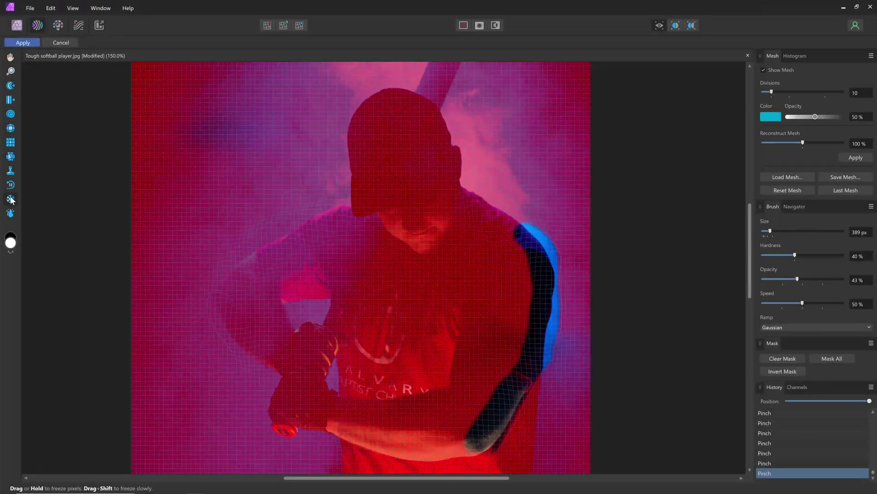
{"action": "left_click", "coordinate": [563, 300]}
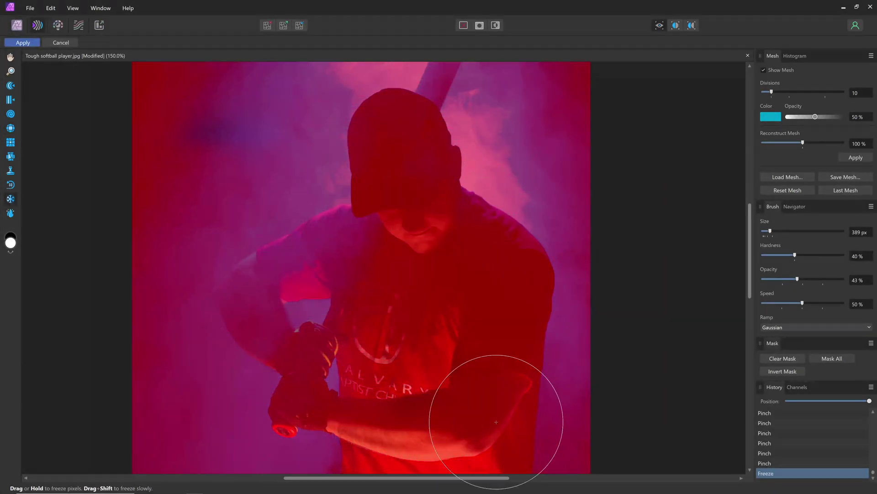
{"action": "left_click", "coordinate": [10, 212]}
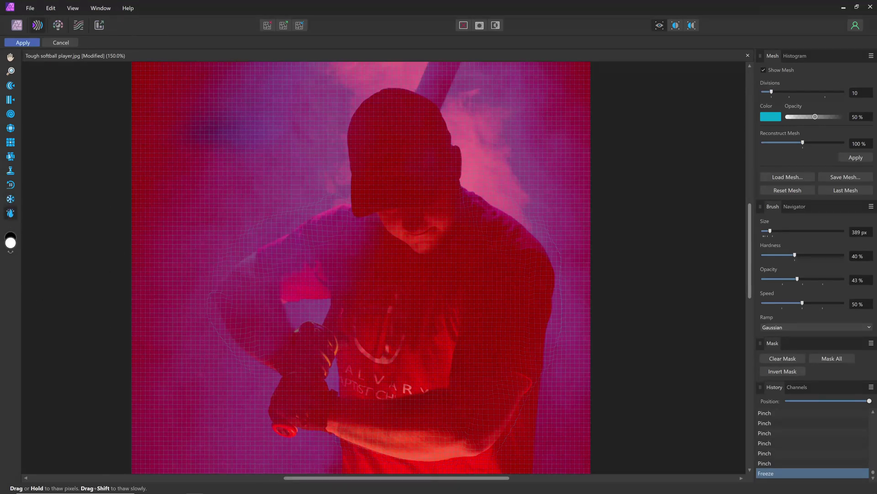
{"action": "key", "text": "bracketleft"}
{"action": "key", "text": "bracketleft"}
{"action": "key", "text": "bracketleft"}
{"action": "key", "text": "bracketleft"}
{"action": "key", "text": "bracketleft"}
{"action": "mouse_move", "coordinate": [548, 417]}
{"action": "left_mouse_down"}
{"action": "mouse_move", "coordinate": [520, 483]}
{"action": "mouse_move", "coordinate": [553, 414]}
{"action": "mouse_move", "coordinate": [528, 480]}
{"action": "left_mouse_up"}
{"action": "mouse_move", "coordinate": [327, 475]}
{"action": "left_mouse_down"}
{"action": "mouse_move", "coordinate": [313, 457]}
{"action": "mouse_move", "coordinate": [343, 487]}
{"action": "mouse_move", "coordinate": [324, 458]}
{"action": "left_mouse_up"}
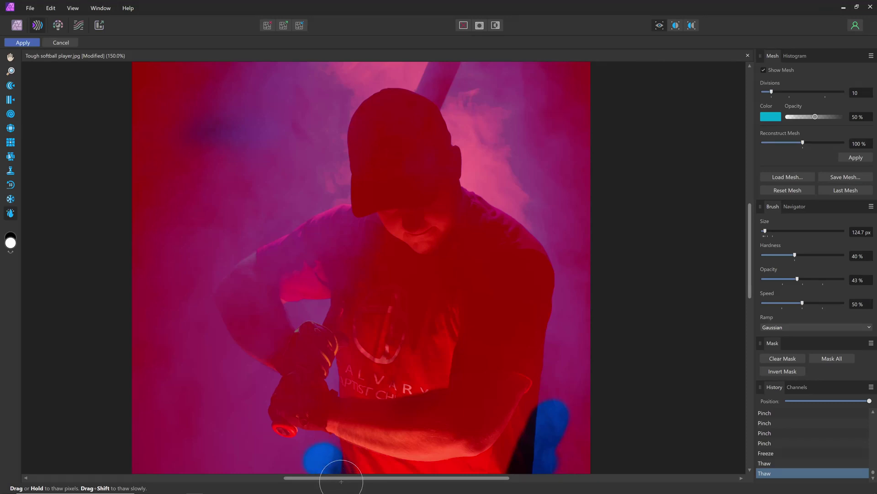
Slim the waist by applying the Punch tool with a 580.2 px brush near the thawed areas on both sides
{"action": "left_click", "coordinate": [11, 142]}
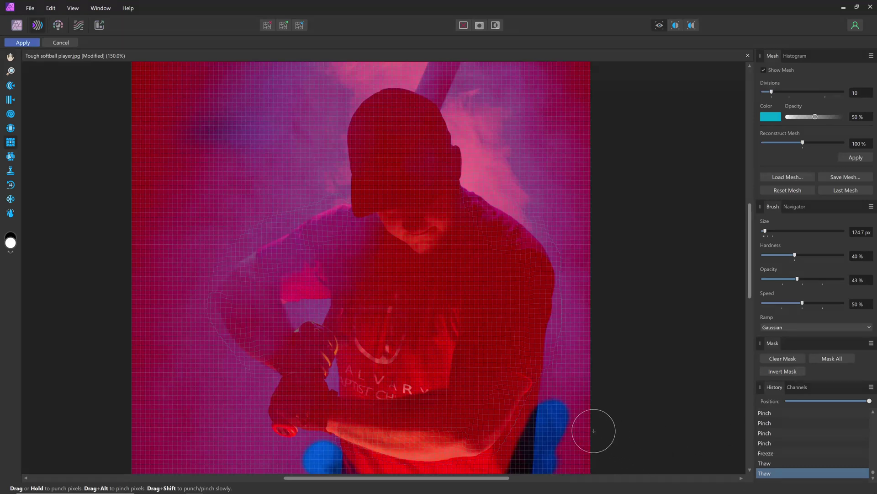
{"action": "key", "text": "bracketright"}
{"action": "key", "text": "bracketright"}
{"action": "key", "text": "bracketright"}
{"action": "key", "text": "bracketright"}
{"action": "key", "text": "bracketright"}
{"action": "key", "text": "bracketright"}
{"action": "key", "text": "bracketright"}
{"action": "key", "text": "bracketright"}
{"action": "key", "text": "bracketright"}
{"action": "key", "text": "bracketright"}
{"action": "key", "text": "bracketright"}
{"action": "left_click", "coordinate": [515, 435]}
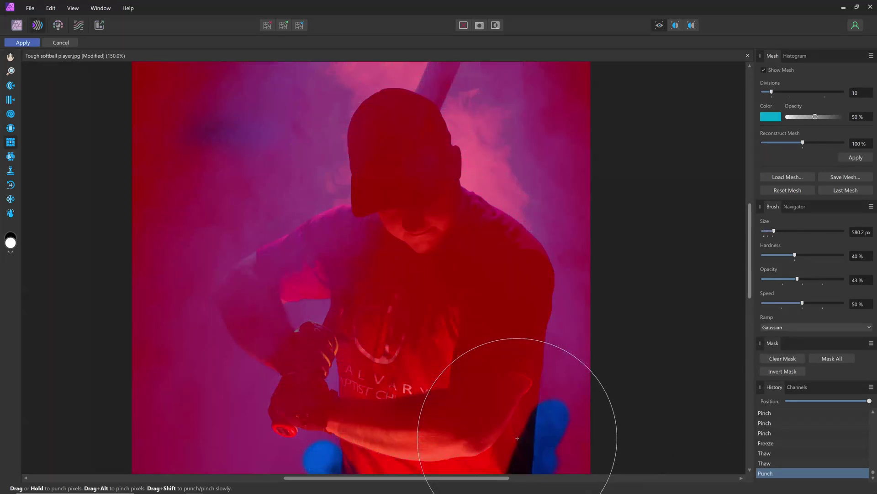
{"action": "left_click", "coordinate": [515, 434]}
{"action": "left_click", "coordinate": [511, 452]}
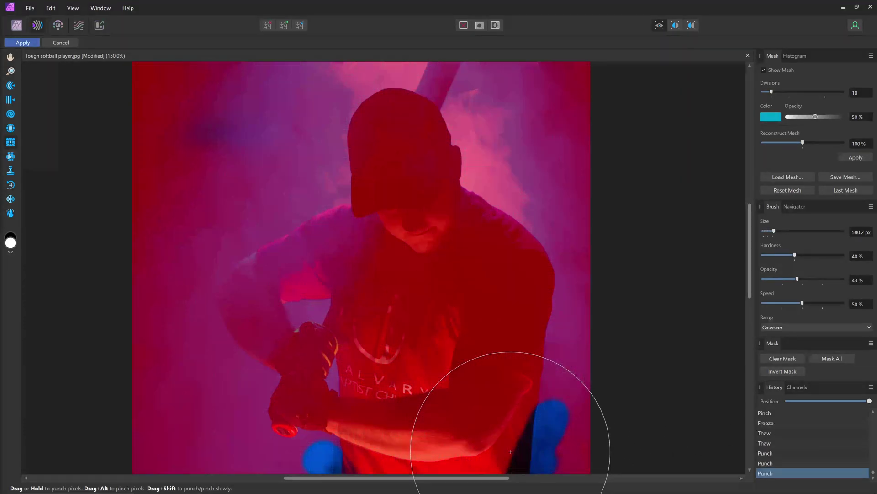
{"action": "left_click", "coordinate": [511, 453]}
{"action": "left_click", "coordinate": [354, 466]}
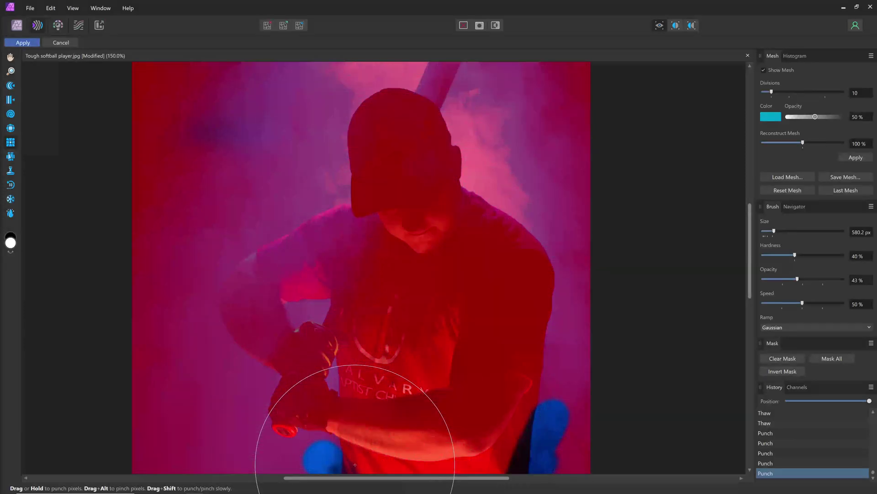
{"action": "left_click", "coordinate": [356, 466]}
{"action": "left_click", "coordinate": [502, 452]}
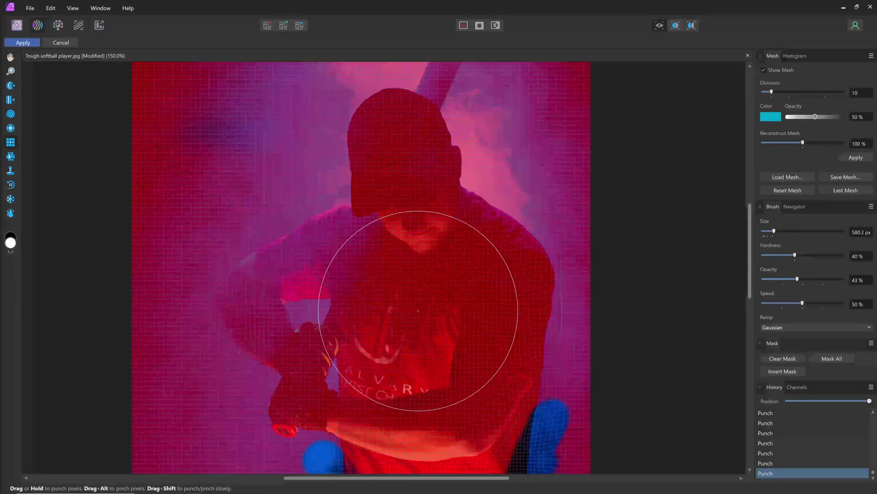
Review the history of Liquify edits with the whole photo in view and apply the Liquify changes
{"action": "scroll", "coordinate": [402, 323], "scroll_direction": "down", "scroll_amount": 3}
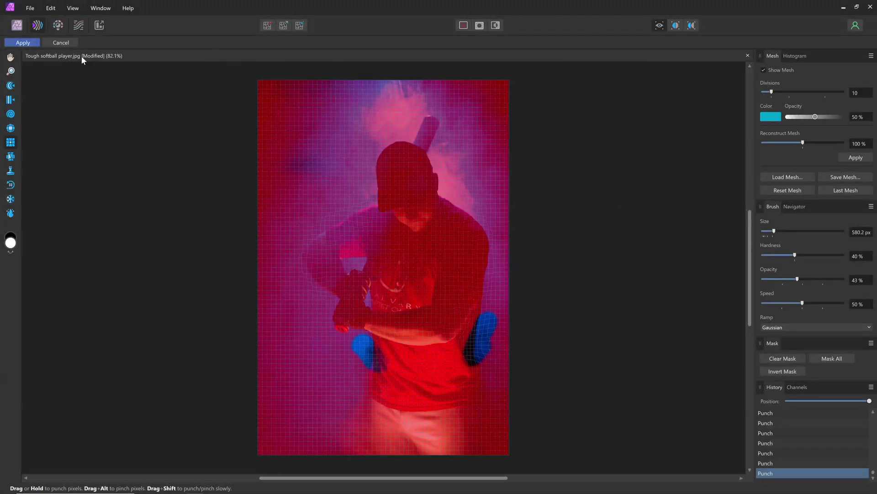
{"action": "scroll", "coordinate": [767, 438], "scroll_direction": "up", "scroll_amount": 5}
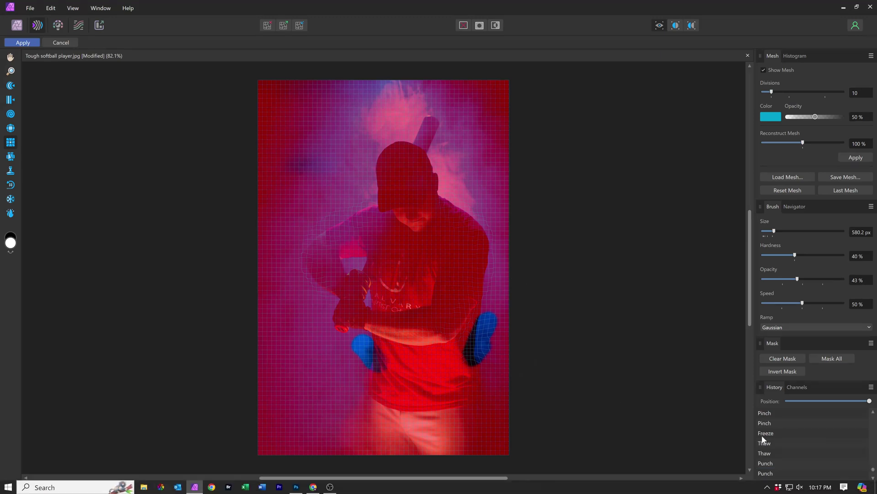
{"action": "scroll", "coordinate": [781, 433], "scroll_direction": "down", "scroll_amount": 4}
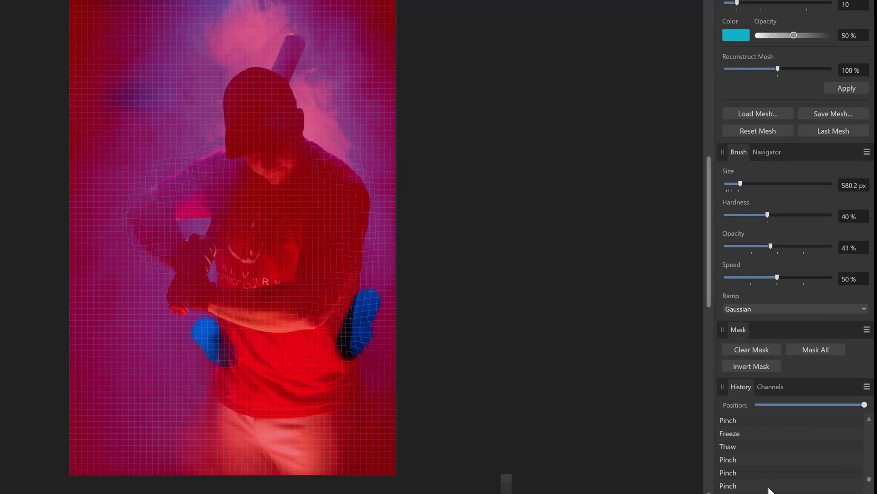
{"action": "scroll", "coordinate": [793, 437], "scroll_direction": "down", "scroll_amount": 5}
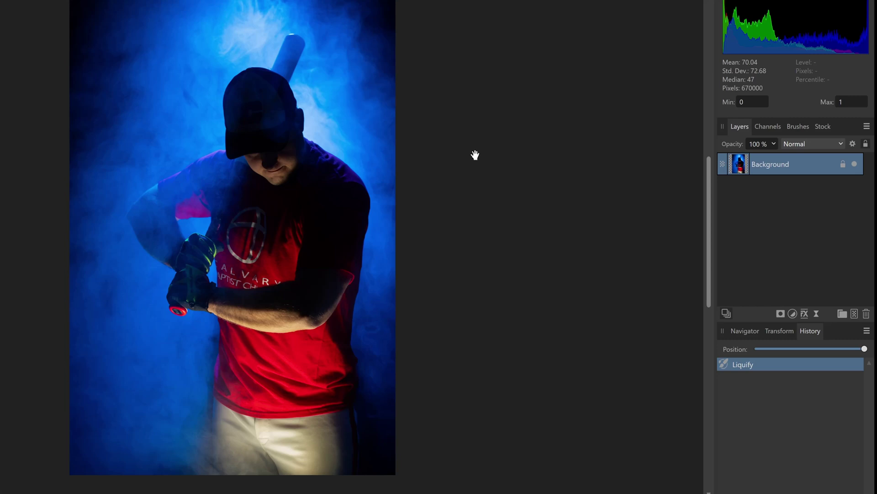
Compare the photo before and after the Liquify edit by toggling its history position, ending on the liquified version
{"action": "key", "text": "ctrl+z"}
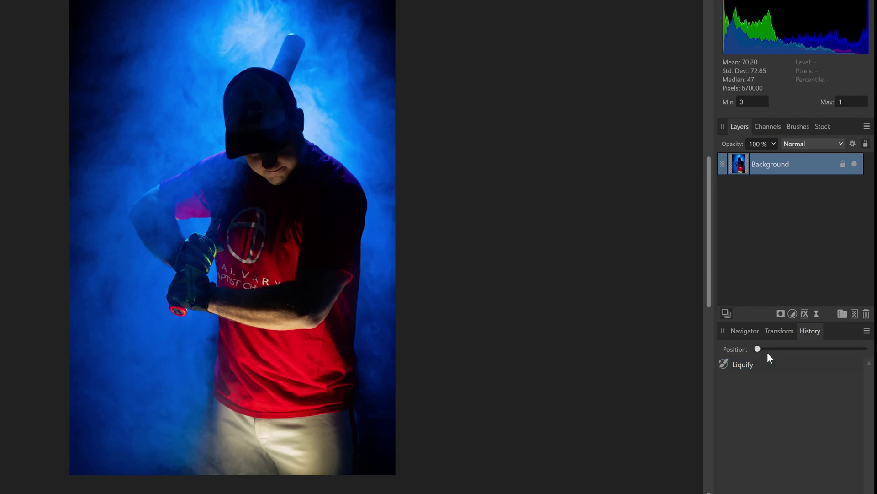
{"action": "left_click", "coordinate": [829, 349]}
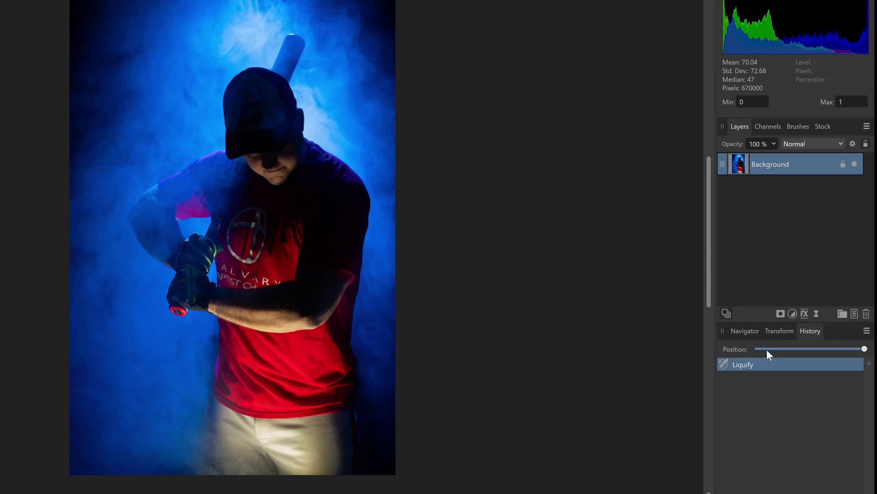
{"action": "left_click", "coordinate": [767, 350]}
{"action": "left_click", "coordinate": [821, 349]}
{"action": "left_click", "coordinate": [759, 347]}
{"action": "left_click_drag", "start_coordinate": [758, 347], "coordinate": [804, 350]}
{"action": "left_click", "coordinate": [836, 346]}
{"action": "left_click", "coordinate": [808, 347]}
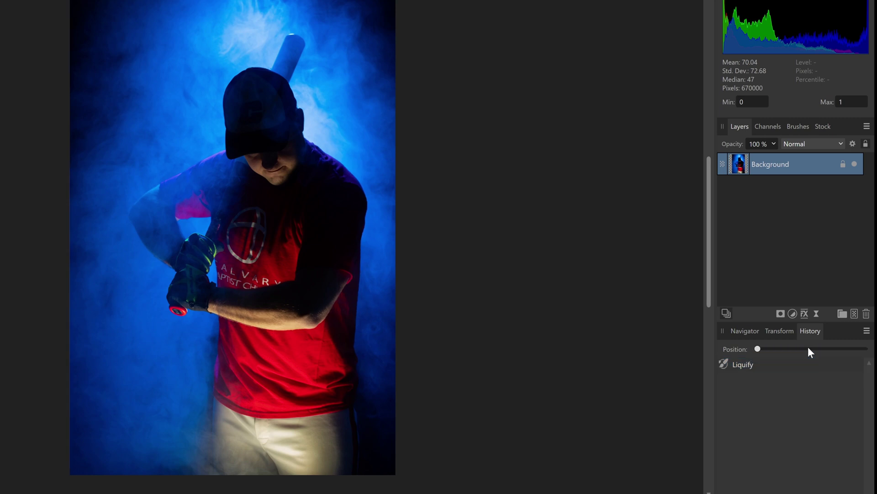
{"action": "left_click", "coordinate": [845, 349]}
{"action": "left_click", "coordinate": [782, 351]}
{"action": "left_click", "coordinate": [826, 348]}
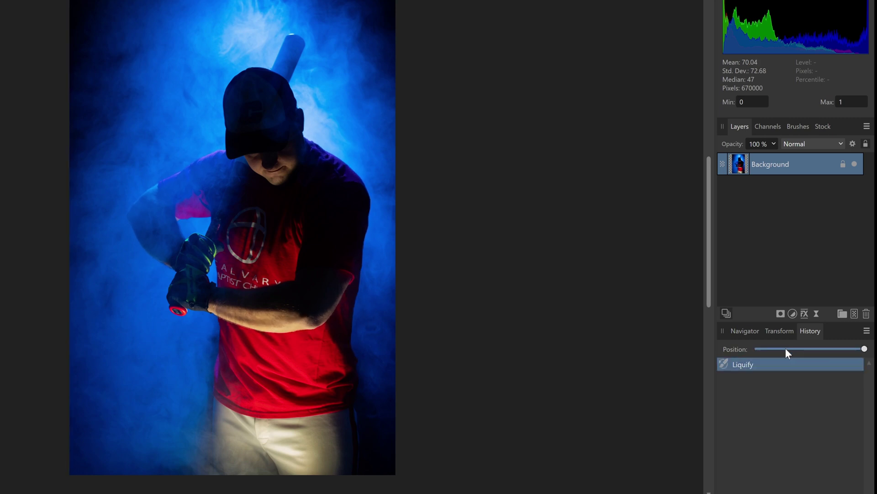